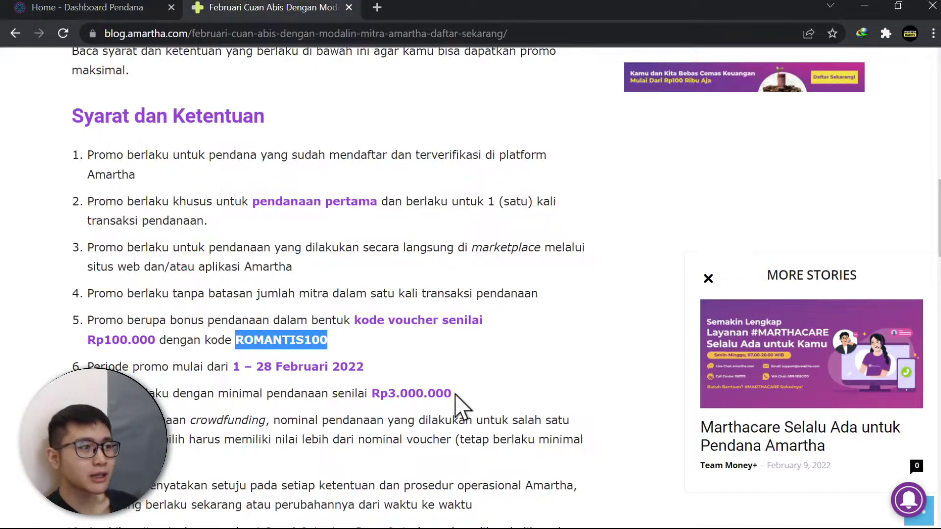
Read the February promo's terms and conditions through to the end of the article and return to its banner
scroll(456, 395, down, 2)
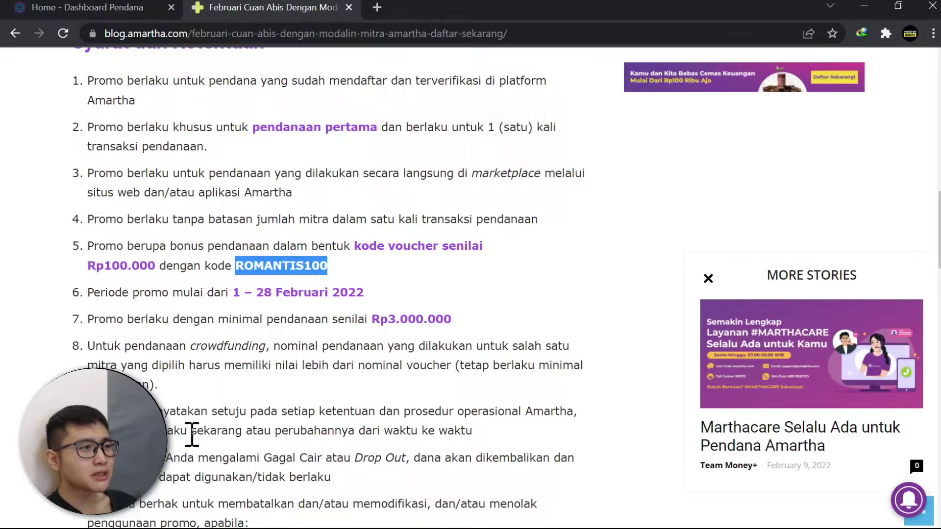
scroll(246, 426, down, 3)
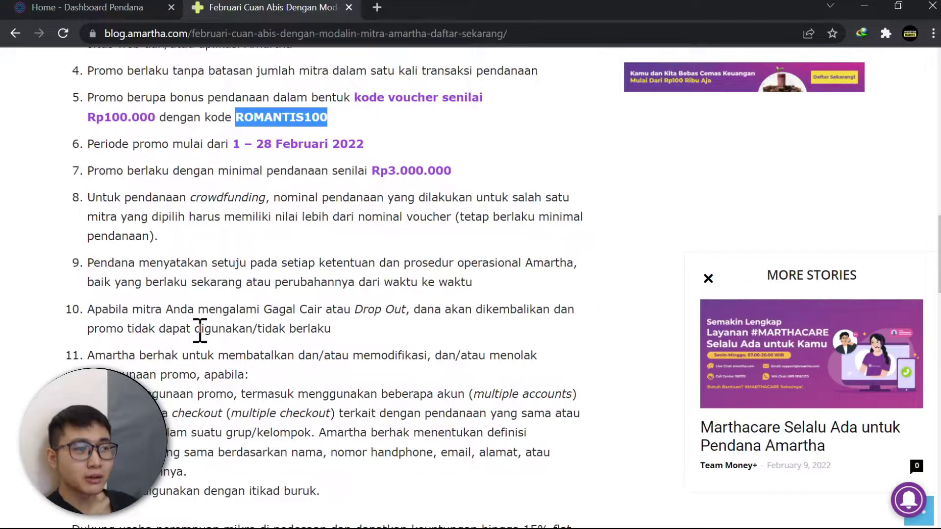
scroll(200, 330, down, 3)
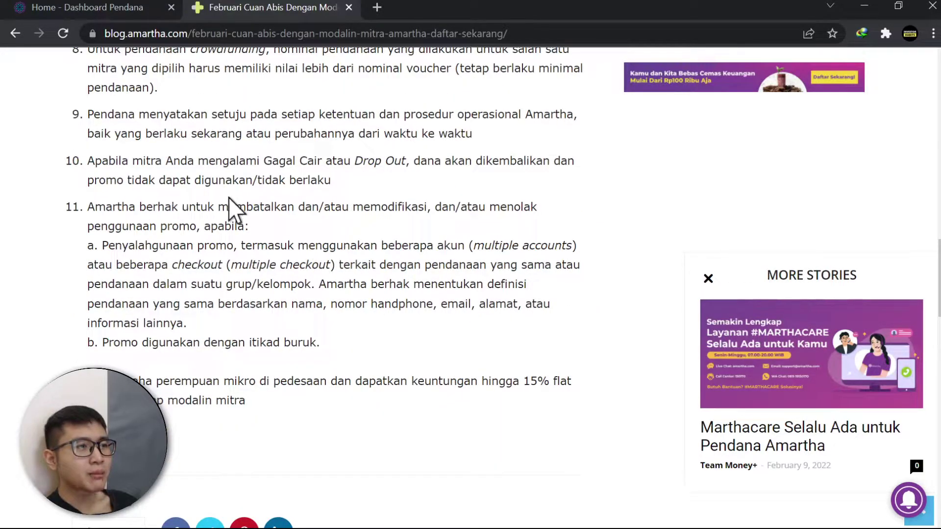
scroll(101, 330, down, 2)
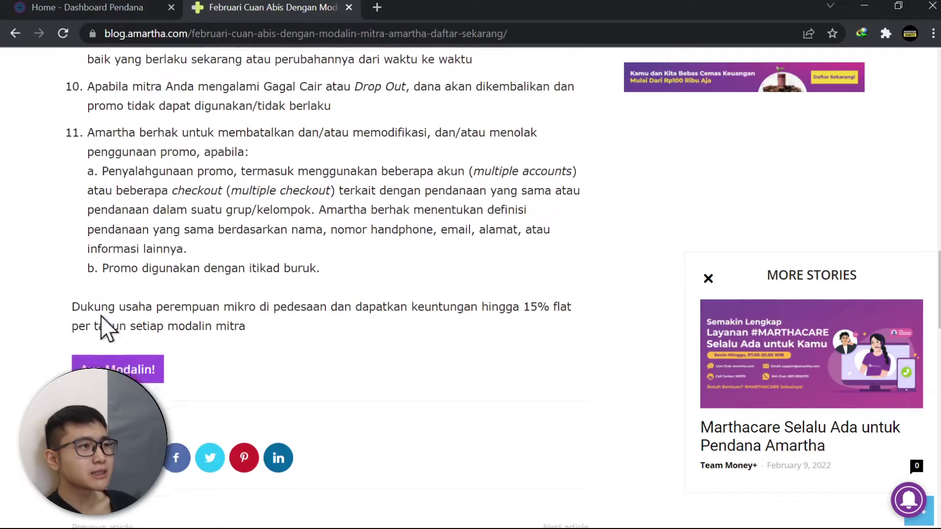
scroll(125, 323, up, 15)
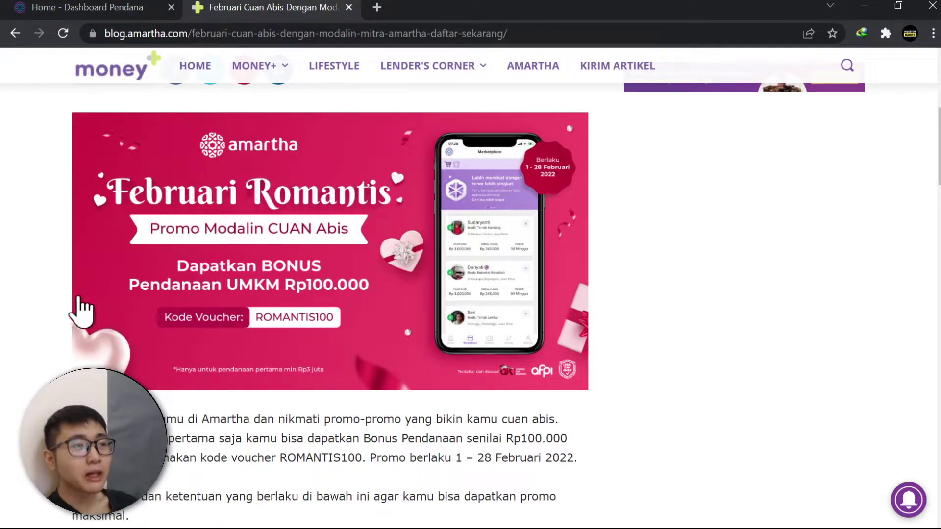
Switch to the lender dashboard, look over its account overview and open the Marketplace page
click(130, 8)
scroll(290, 300, up, 13)
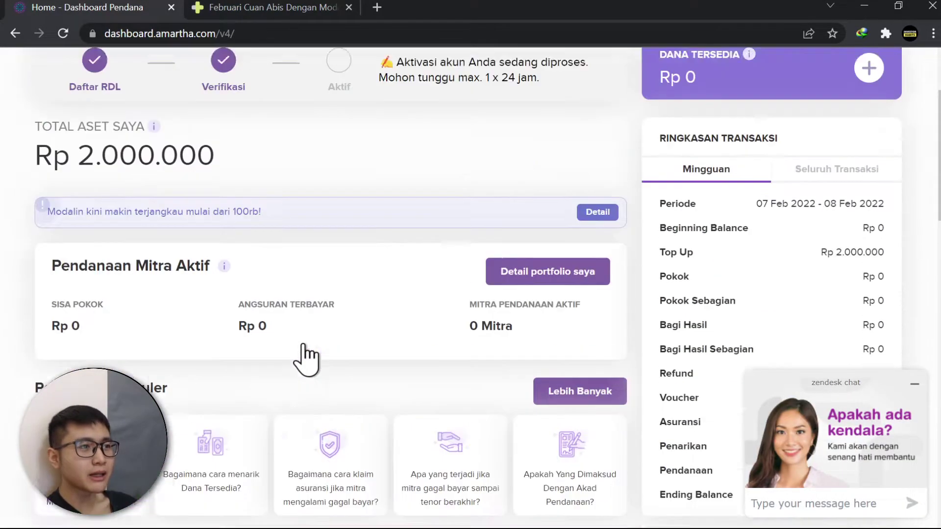
scroll(209, 211, down, 5)
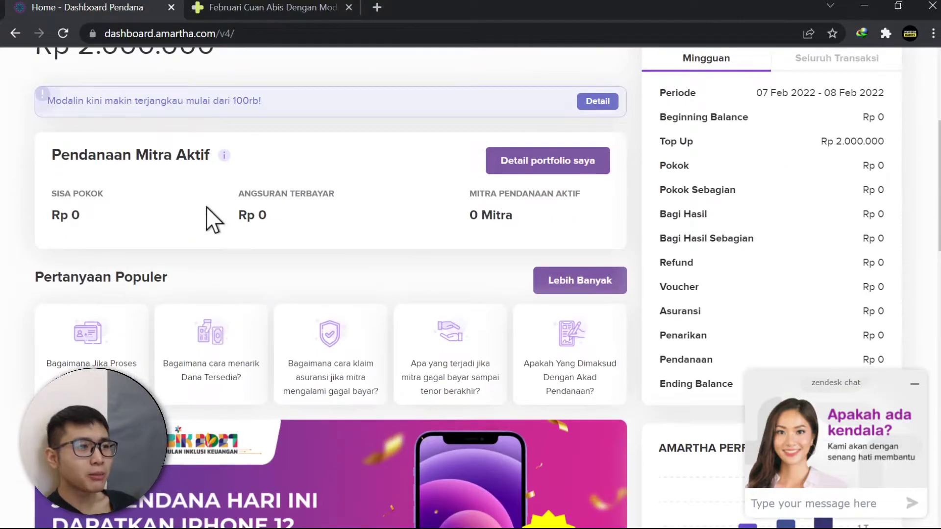
scroll(185, 88, up, 5)
click(41, 105)
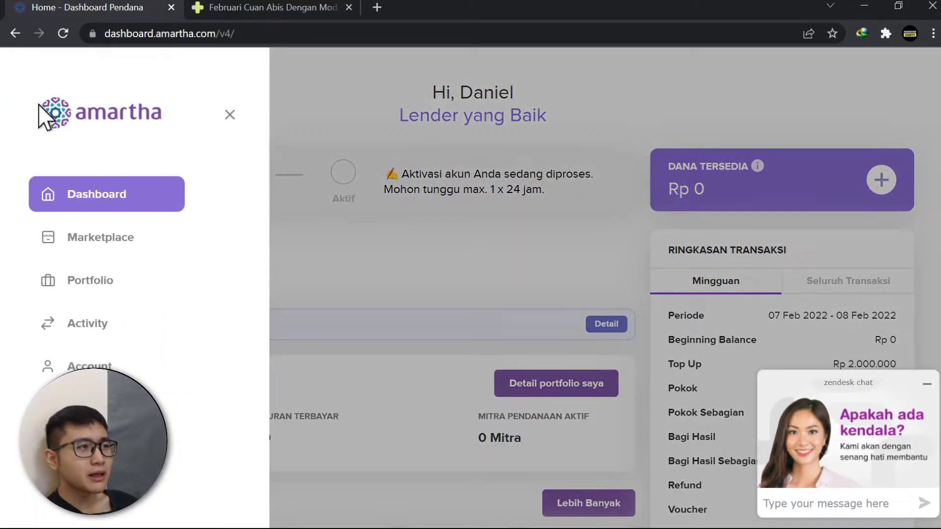
click(91, 241)
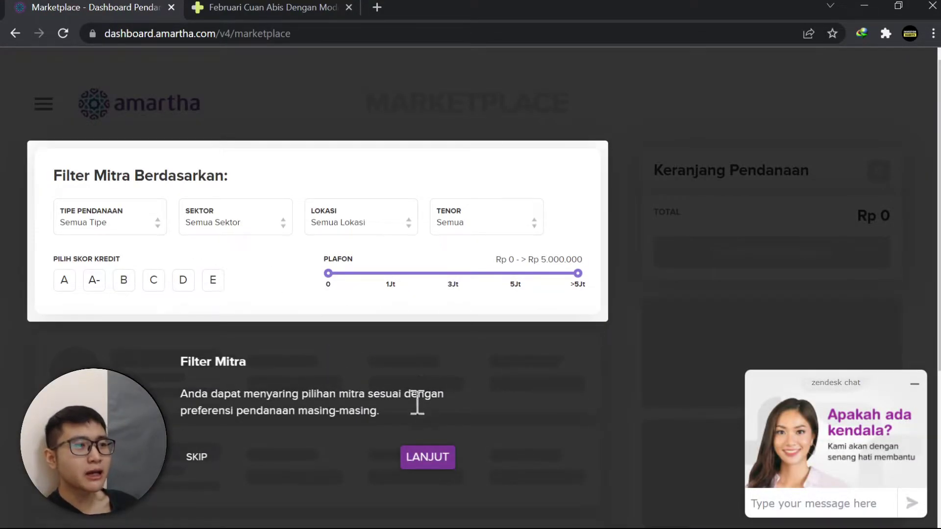
Complete the marketplace introduction tour, minimize the support chat and reduce the page zoom
click(427, 458)
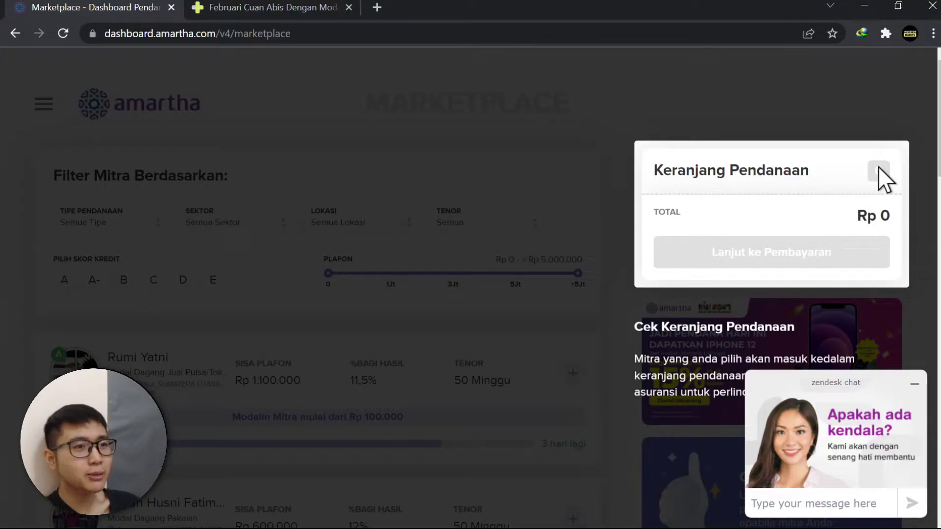
click(915, 384)
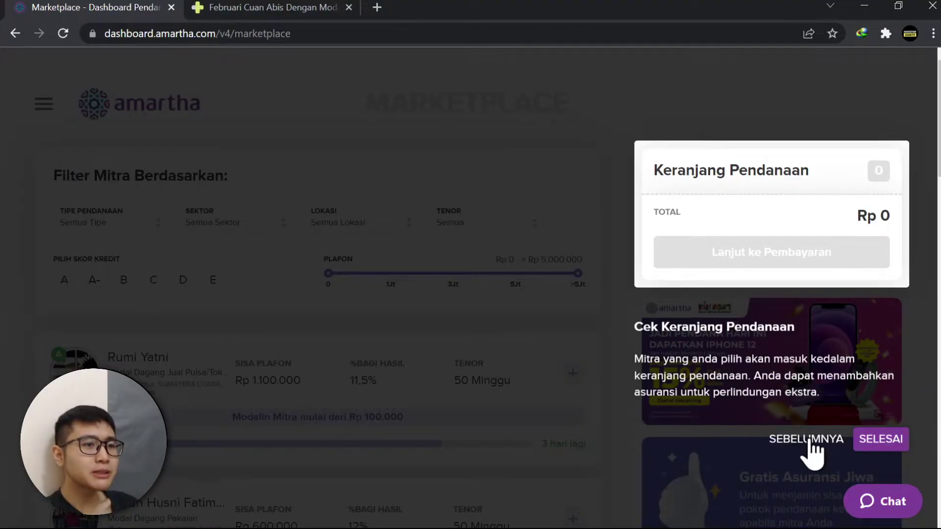
click(879, 439)
key(ctrl+minus)
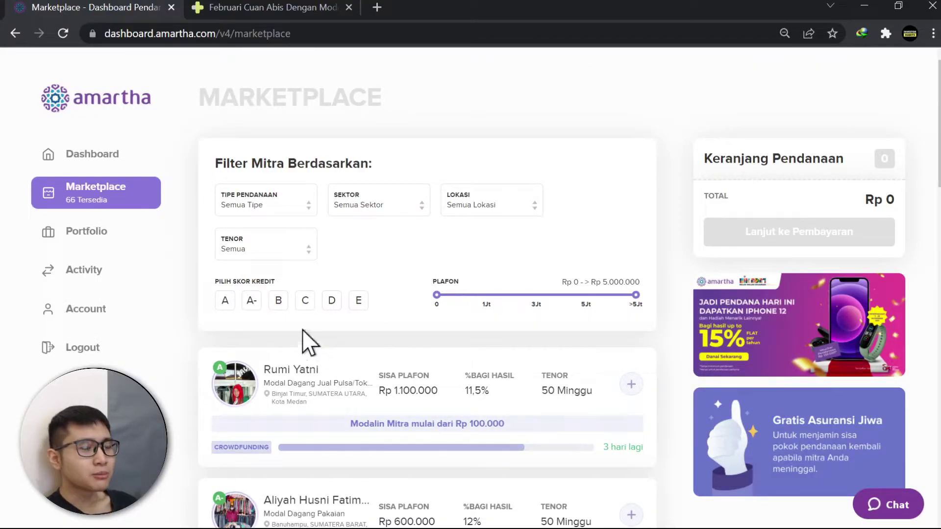
Filter the borrowers by credit score A and check the available funding type options
click(226, 300)
scroll(448, 341, down, 1)
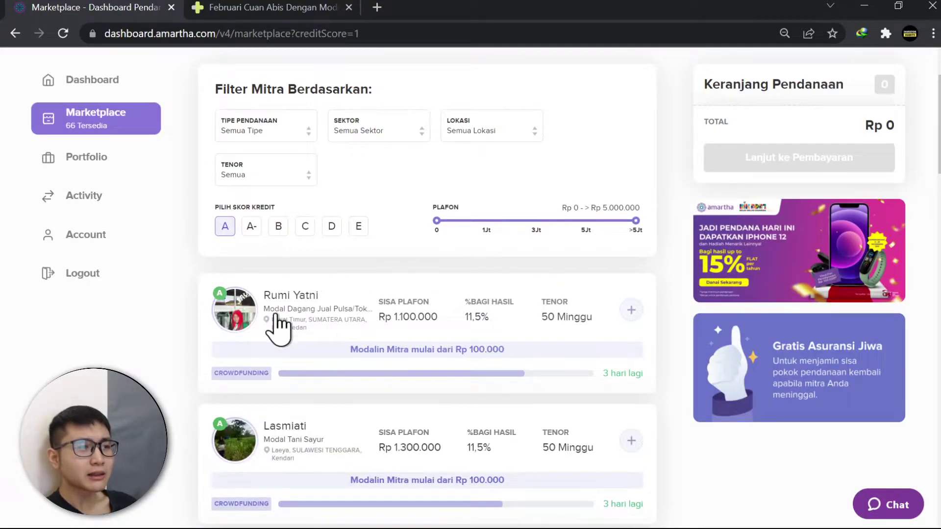
scroll(293, 326, down, 6)
scroll(420, 295, up, 7)
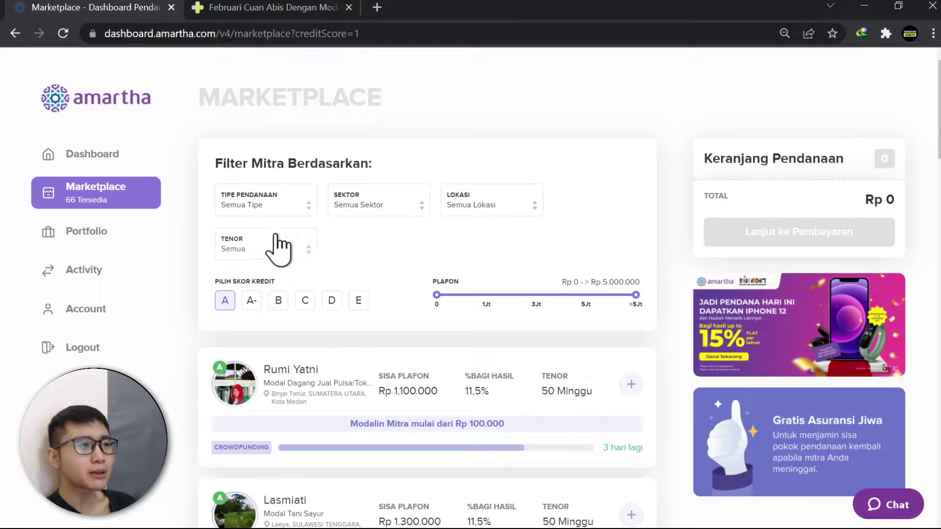
click(274, 205)
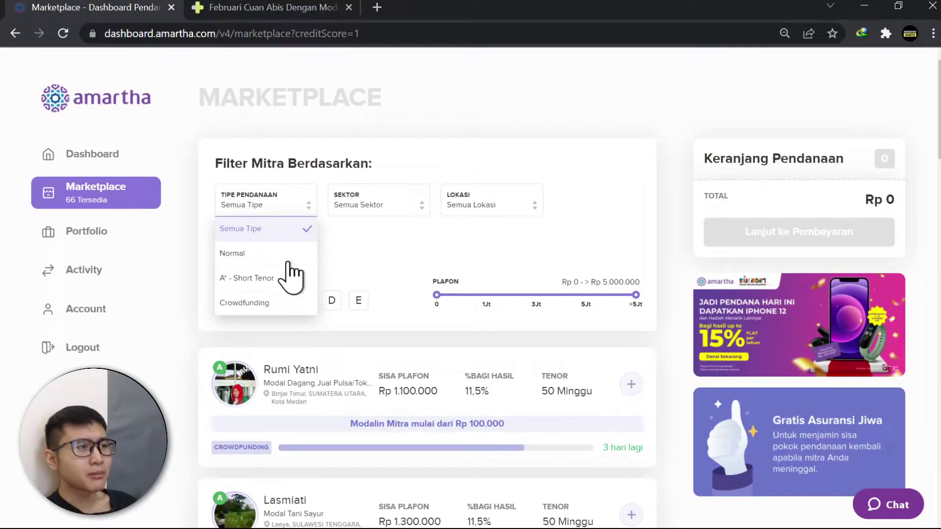
click(561, 267)
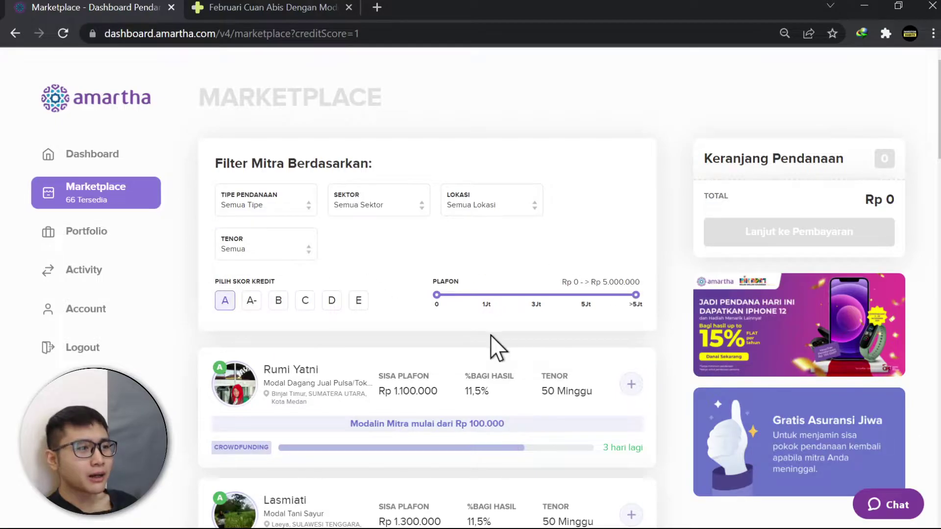
Try to fund the phone-credit seller in Binjai Timur with Rp 1.100.000 and reload the marketplace
scroll(347, 416, down, 2)
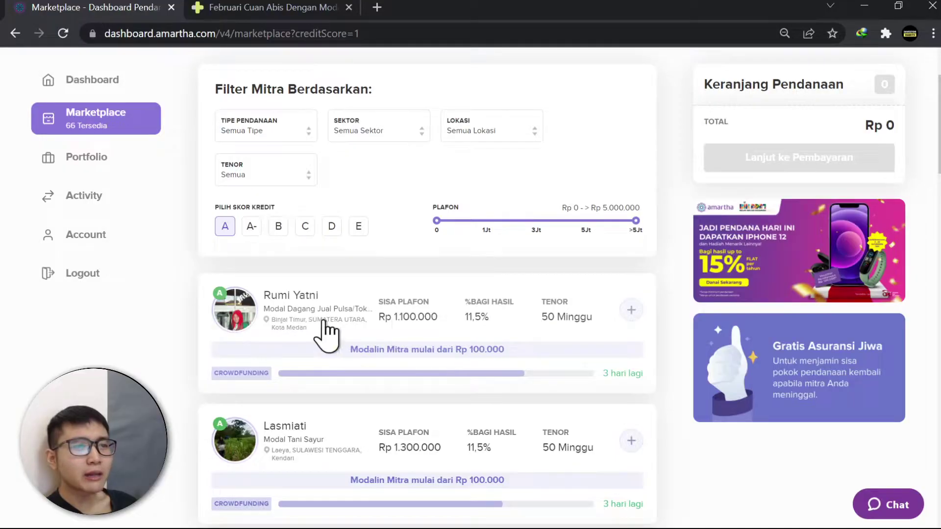
scroll(460, 400, down, 3)
scroll(487, 416, up, 2)
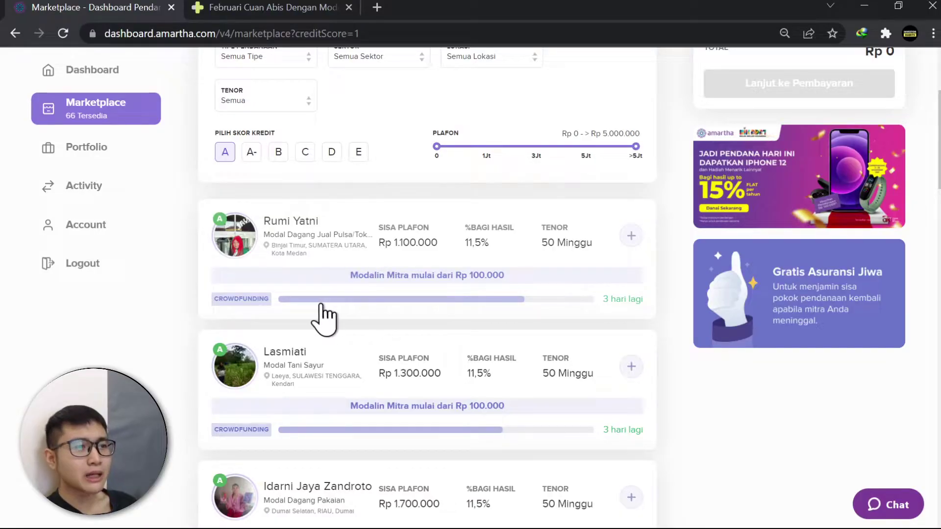
click(633, 240)
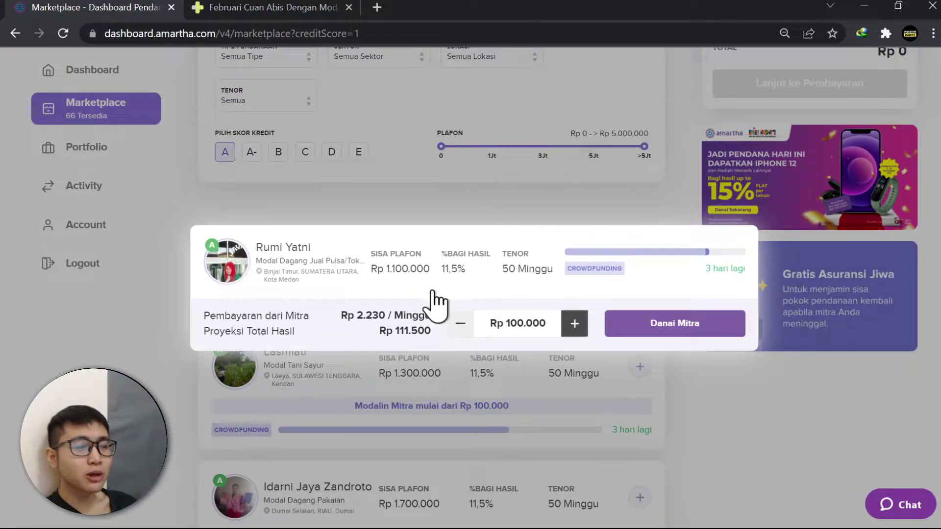
click(574, 325)
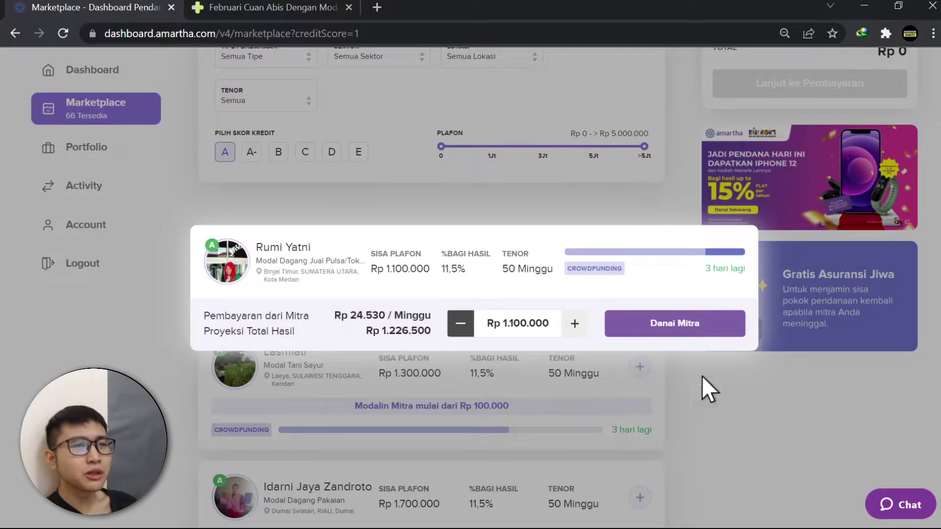
click(681, 325)
click(62, 33)
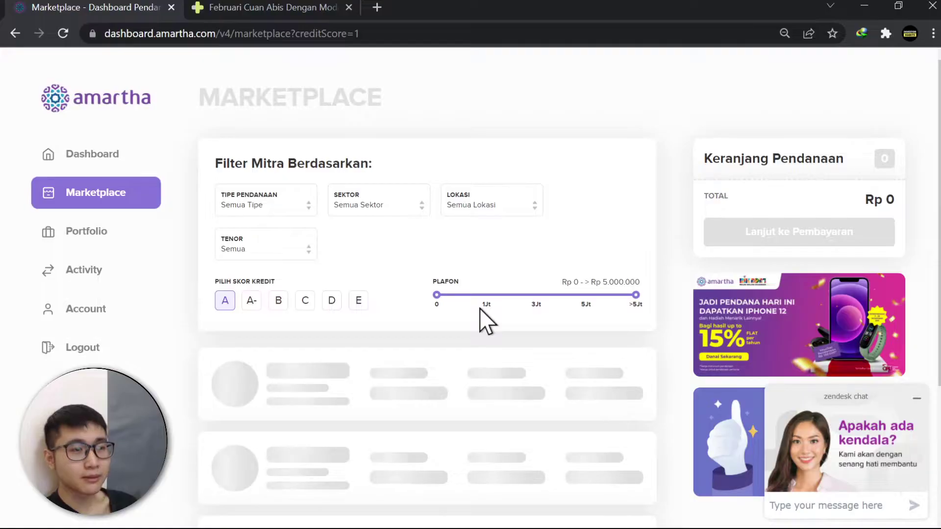
Add the phone-credit and electricity-token seller in Binjai Timur to the funding cart with Rp 900.000
scroll(569, 343, down, 2)
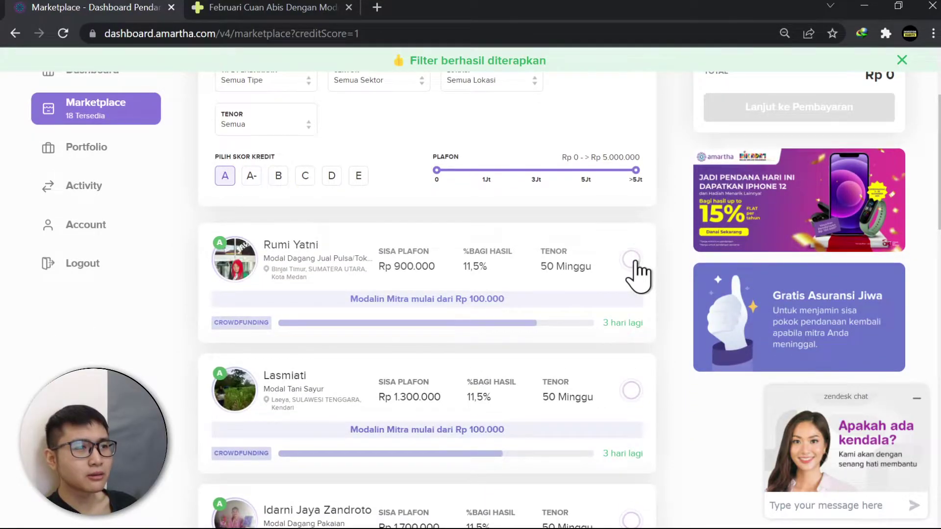
click(636, 264)
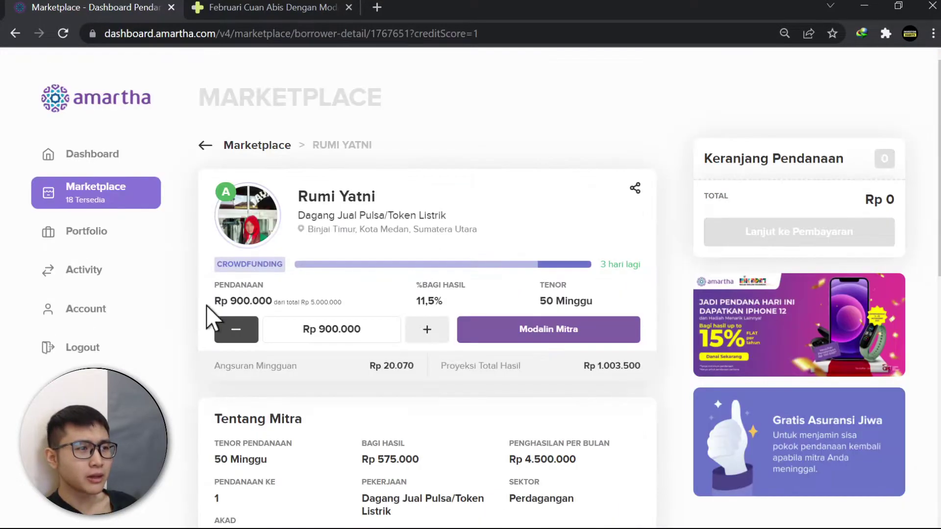
click(558, 337)
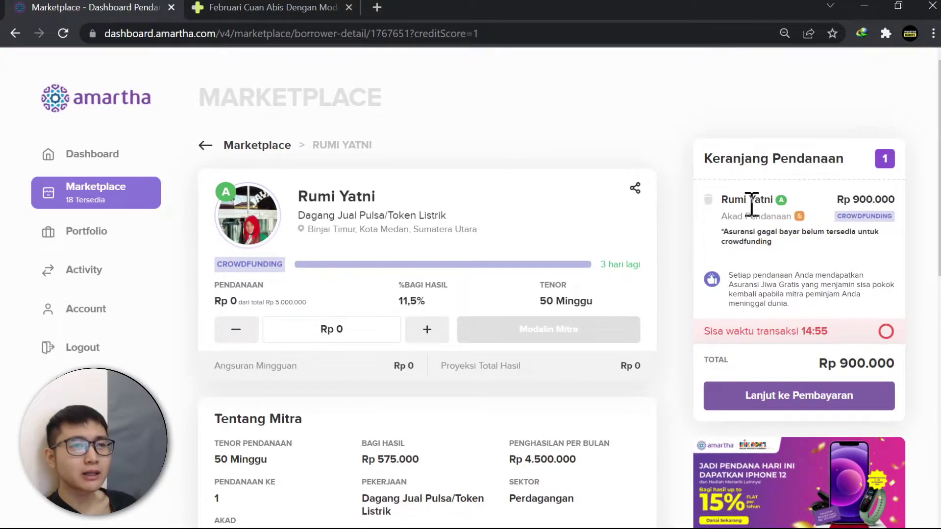
Return to the marketplace list and add the Makanan Kecil borrower from Pangkalan Kerinci to the funding cart with Rp 700.000
key(alt+Left)
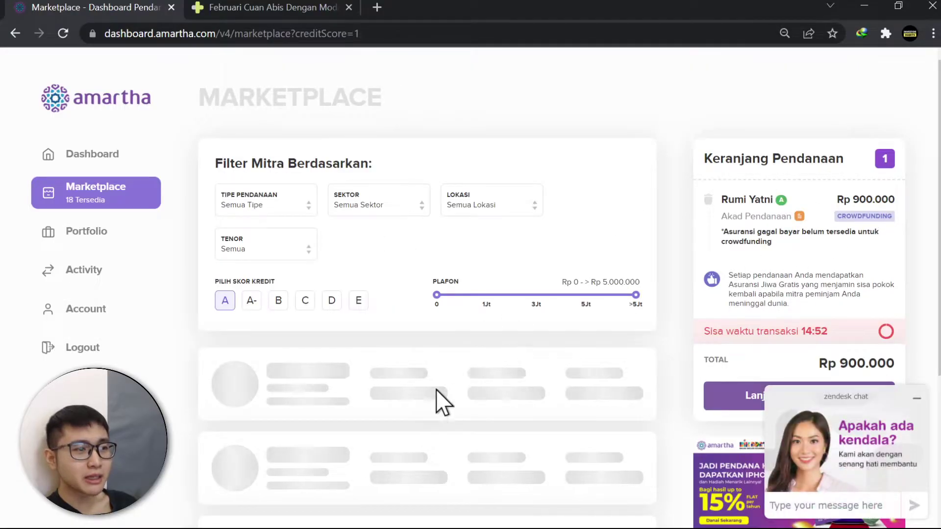
scroll(452, 387, down, 3)
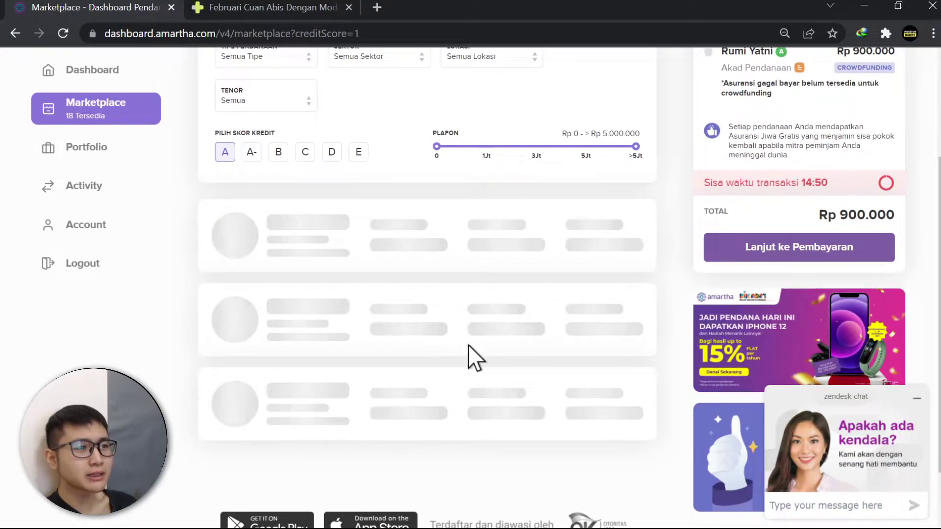
scroll(446, 376, down, 5)
scroll(482, 379, down, 1)
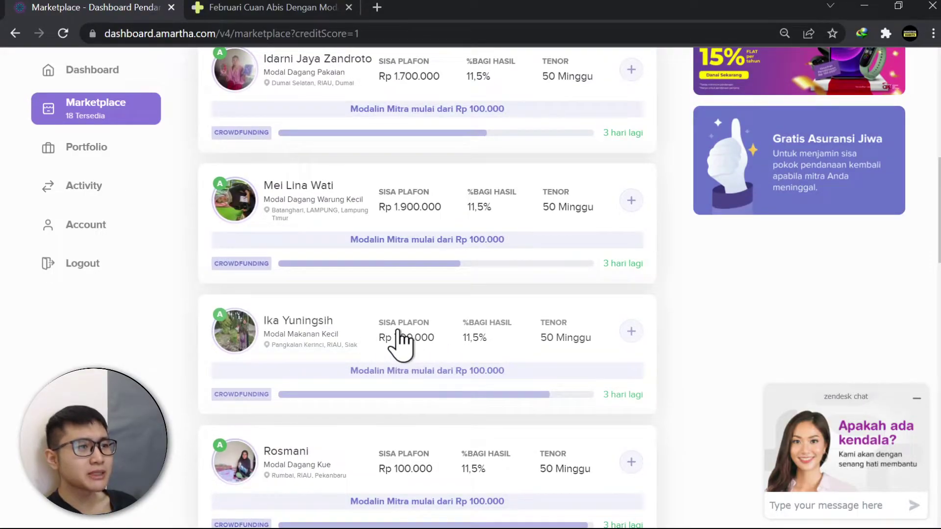
click(632, 331)
click(427, 331)
click(428, 331)
click(434, 335)
click(433, 335)
click(433, 335)
click(433, 335)
click(540, 332)
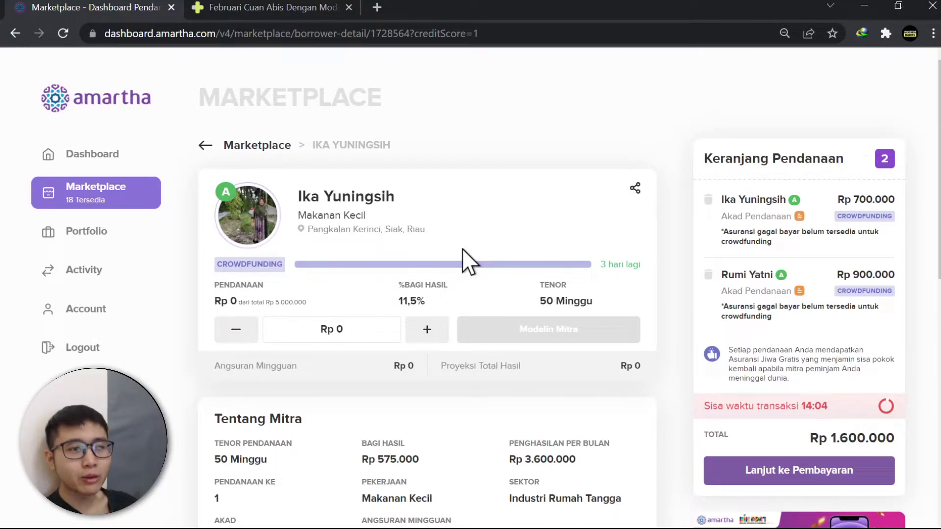
Return to the marketplace list and add a grade A trade borrower to the funding cart with Rp 100.000
scroll(539, 368, down, 2)
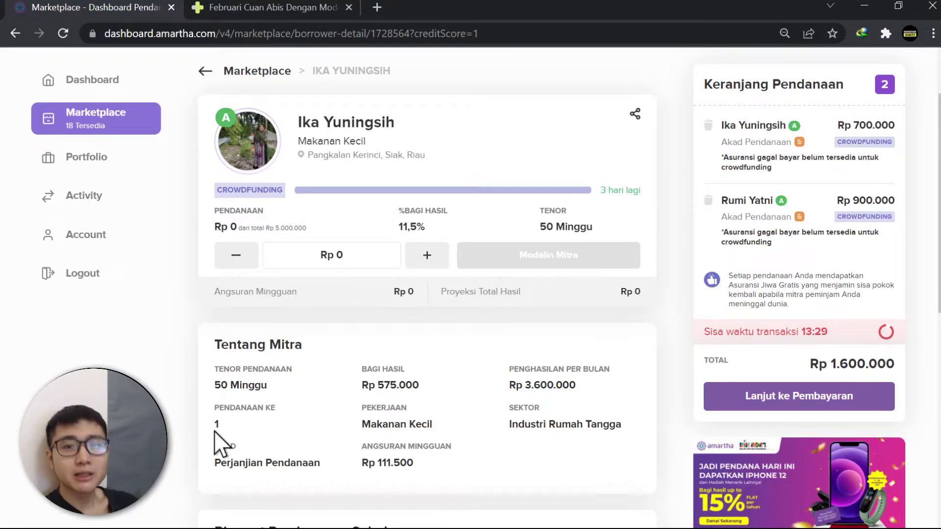
click(205, 71)
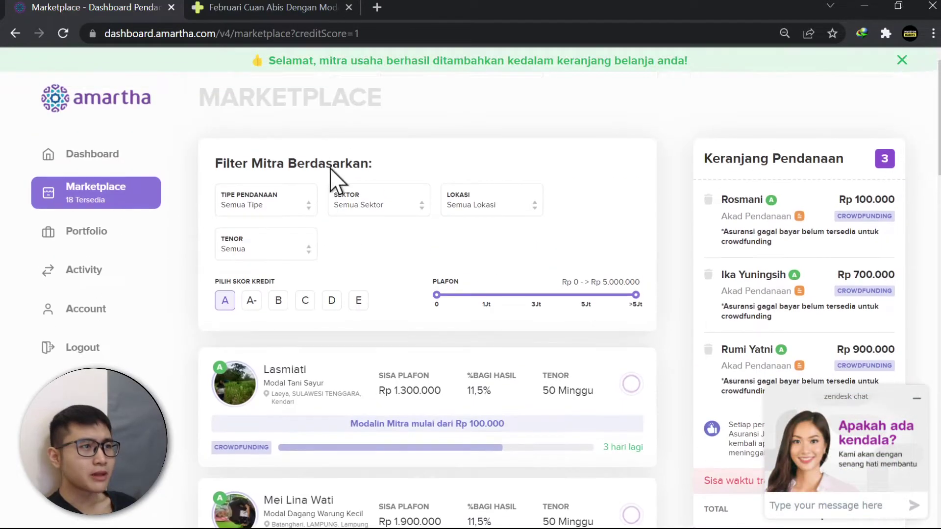
Find the Dagang Warung Kecil borrower in Batanghari, Lampung Timur, and add the borrower to the funding cart with Rp 1.300.000
scroll(624, 211, down, 2)
scroll(630, 183, down, 7)
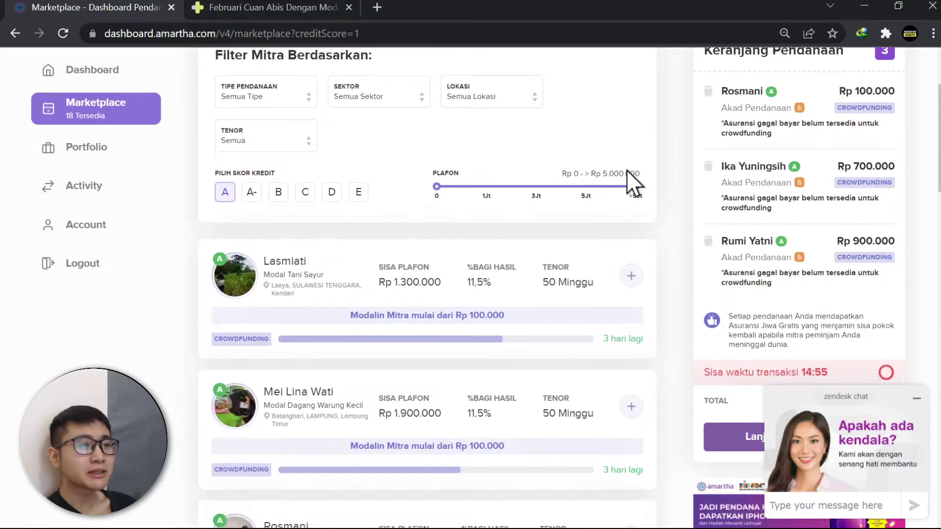
scroll(458, 336, down, 15)
scroll(458, 336, up, 6)
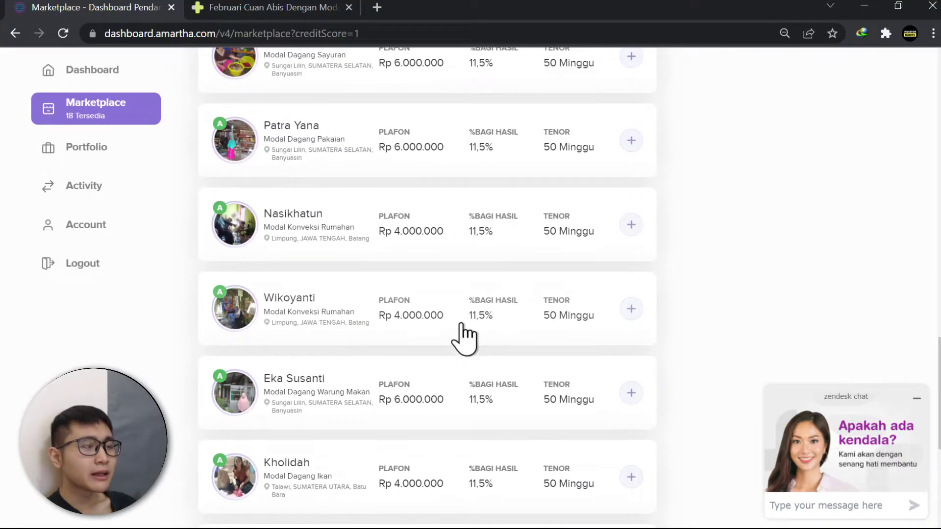
click(468, 336)
click(430, 337)
scroll(861, 431, down, 2)
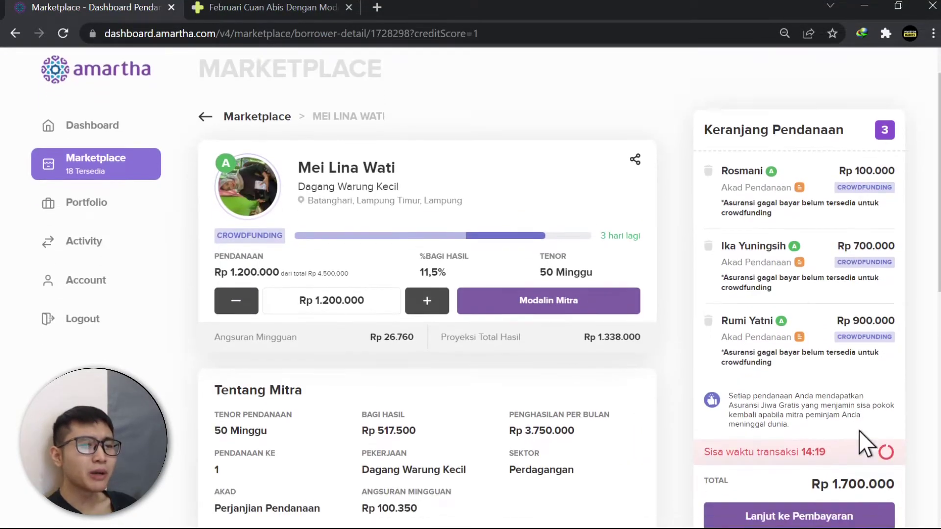
click(422, 255)
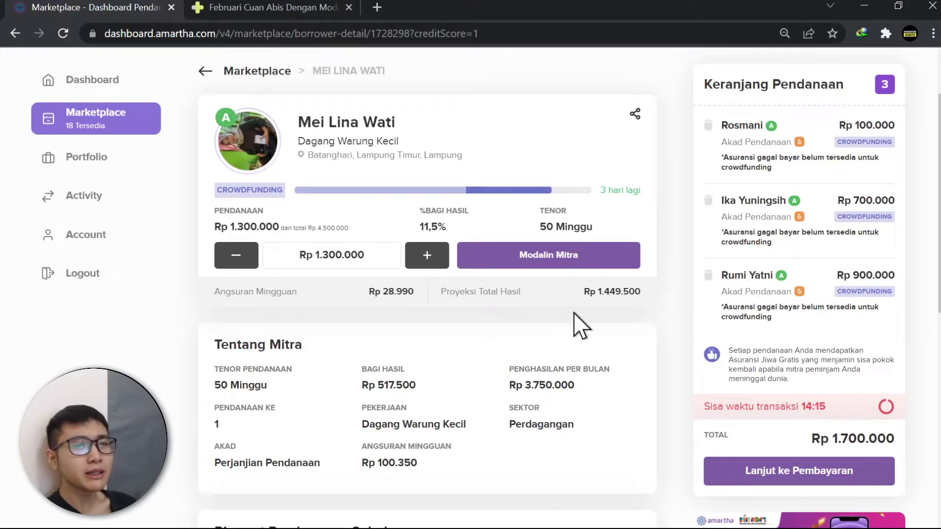
click(573, 269)
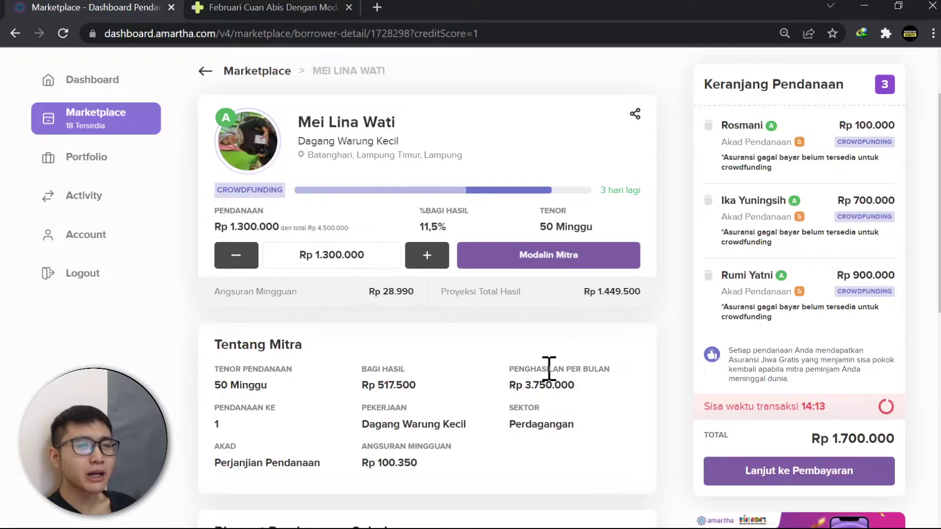
Proceed from the funding cart to payment and enter the voucher code ROMANTIS100
scroll(779, 500, down, 3)
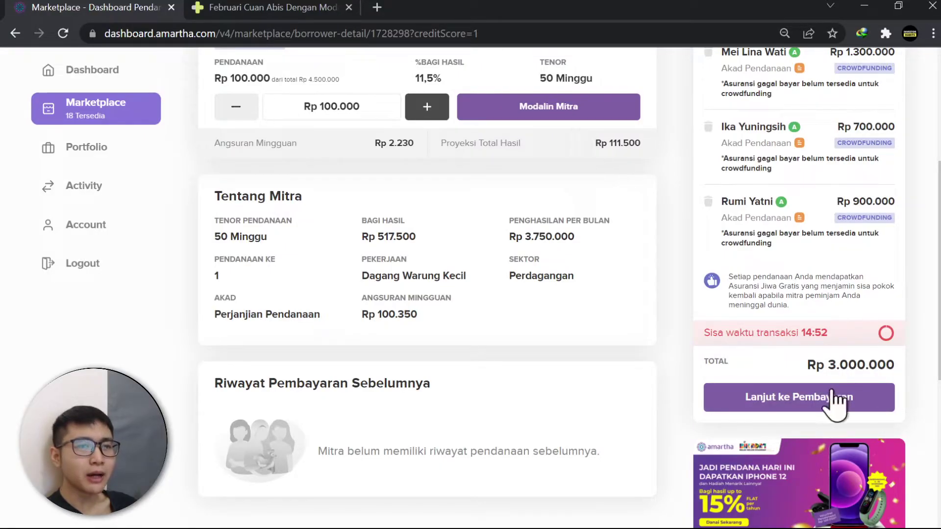
click(803, 398)
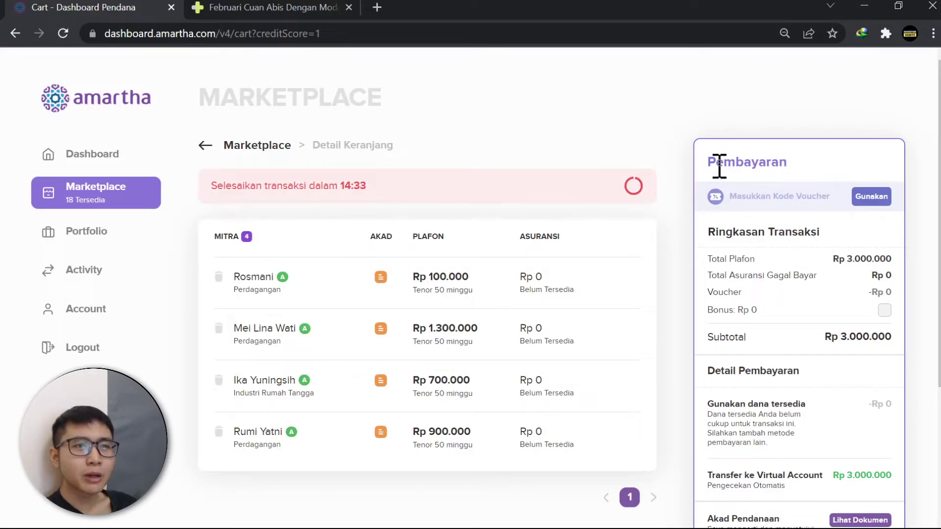
click(765, 194)
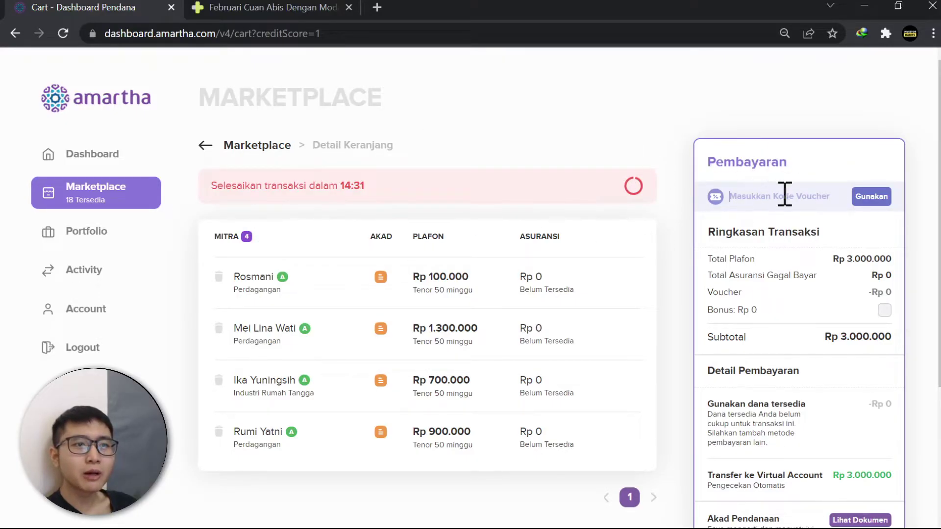
text(ROMANTIS100)
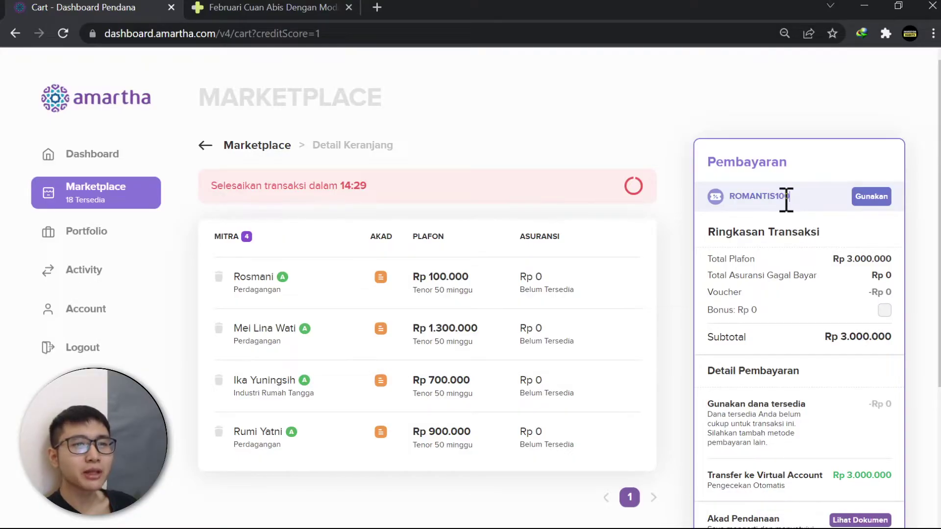
Check the first-funding condition in the Februari Cuan promo article and apply the entered voucher to the payment
click(287, 7)
scroll(445, 357, down, 7)
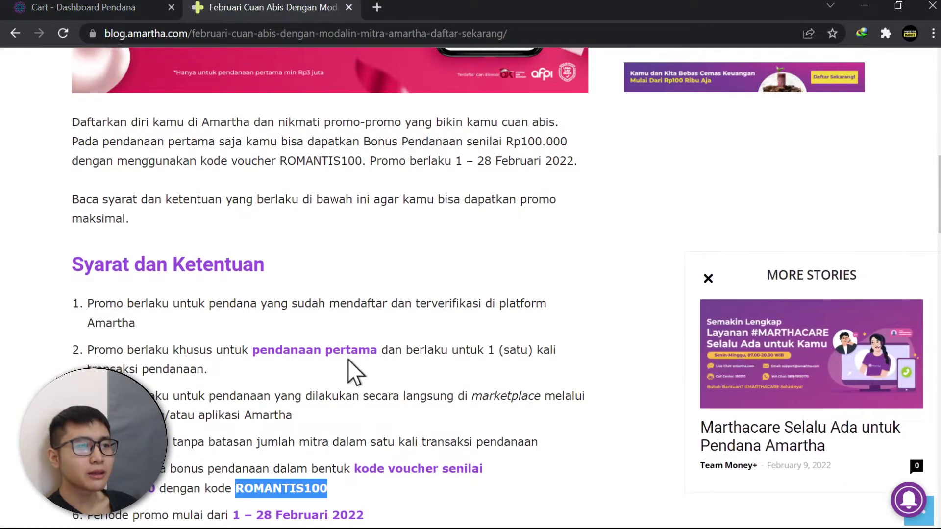
scroll(355, 357, down, 2)
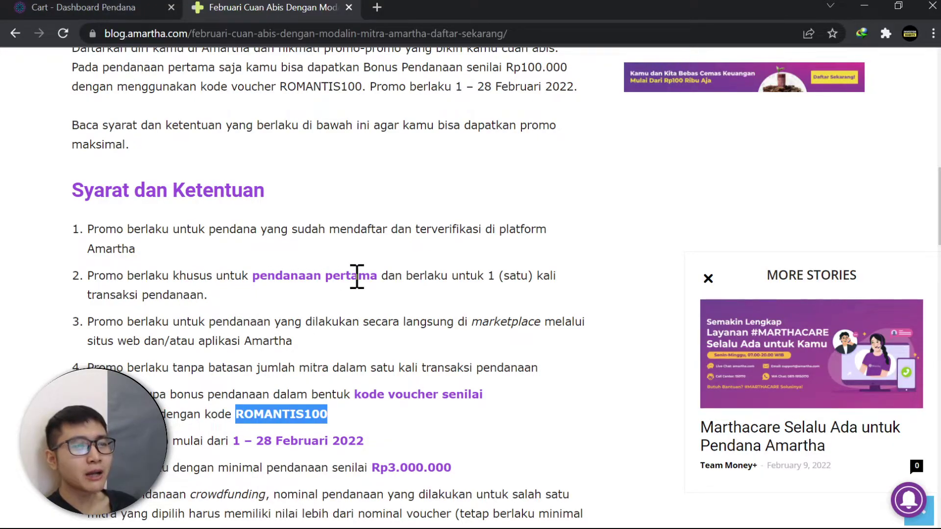
click(93, 7)
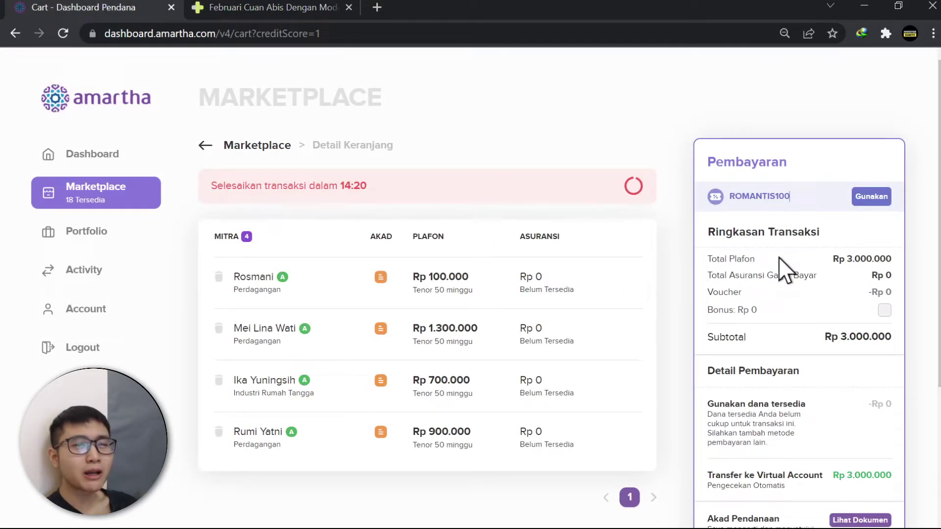
click(877, 197)
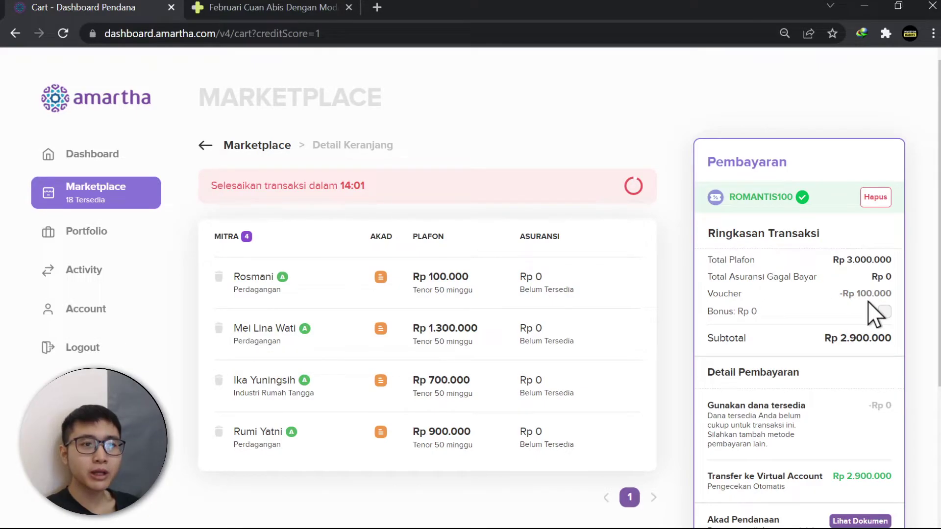
Compare the voucher discount in the payment summary with the terms in the promo article
click(294, 8)
click(98, 7)
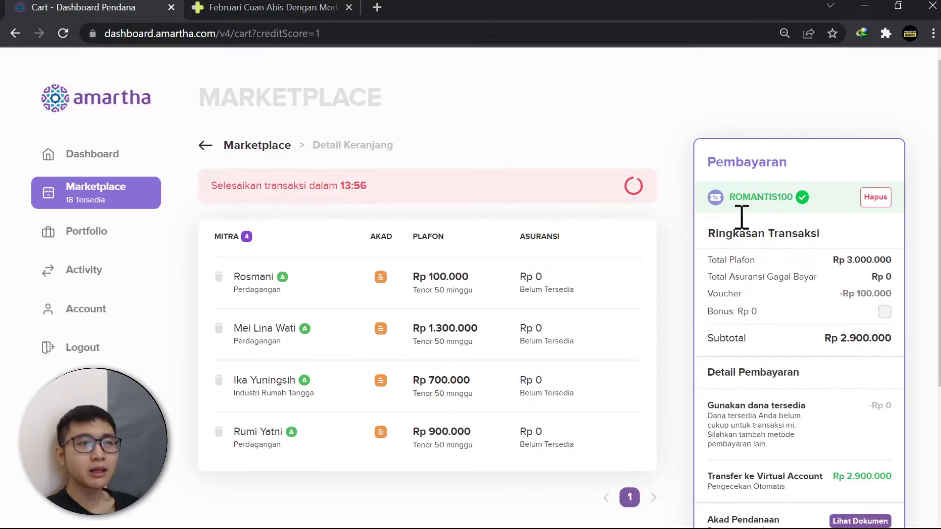
click(227, 11)
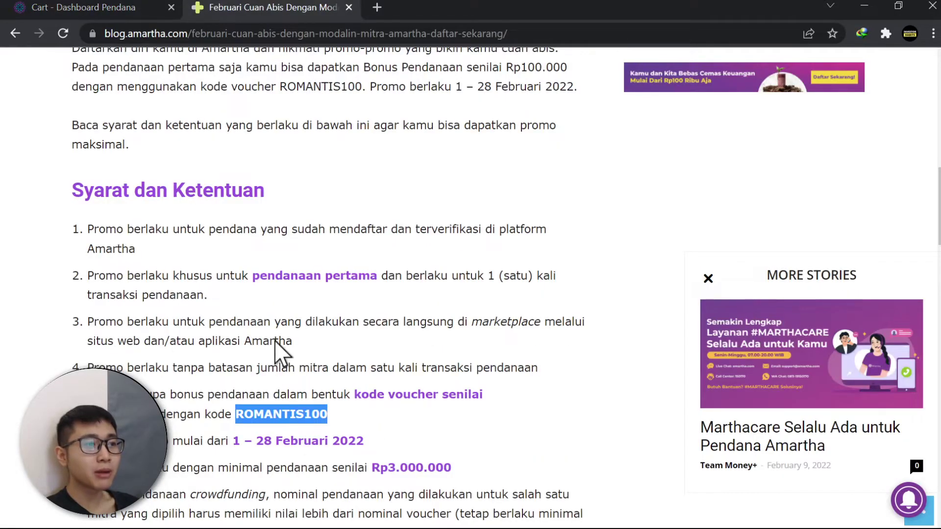
key(ctrl+Tab)
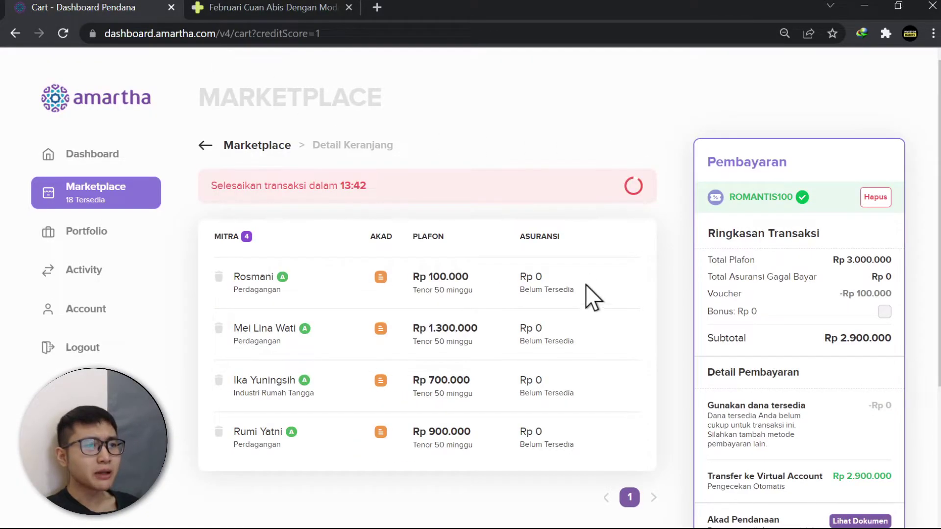
Proceed with the Rp 2.900.000 virtual account transfer for the cart and return to the dashboard from the payment instructions
scroll(577, 254, down, 3)
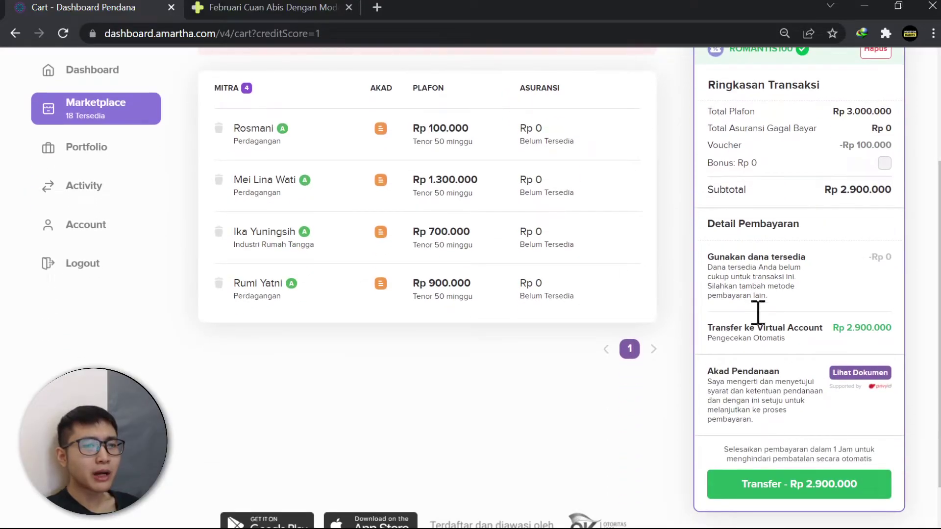
click(790, 484)
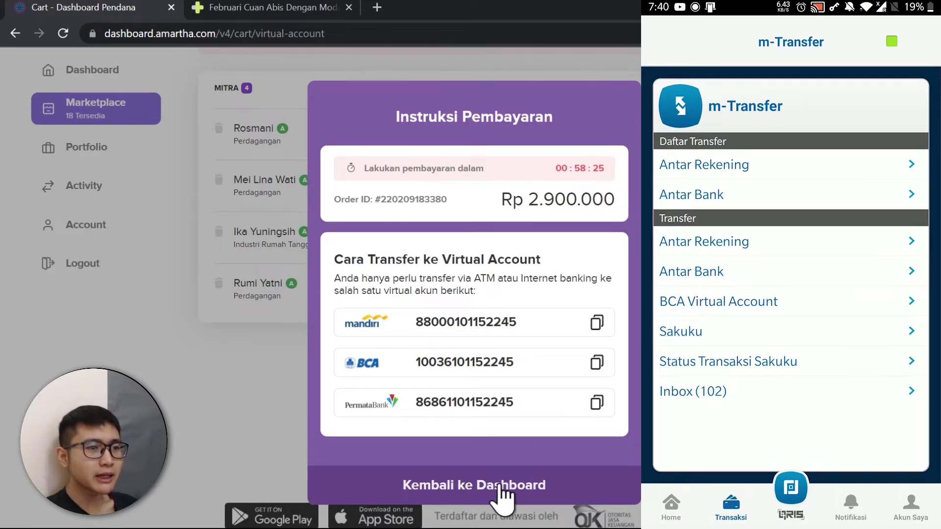
click(486, 490)
click(139, 199)
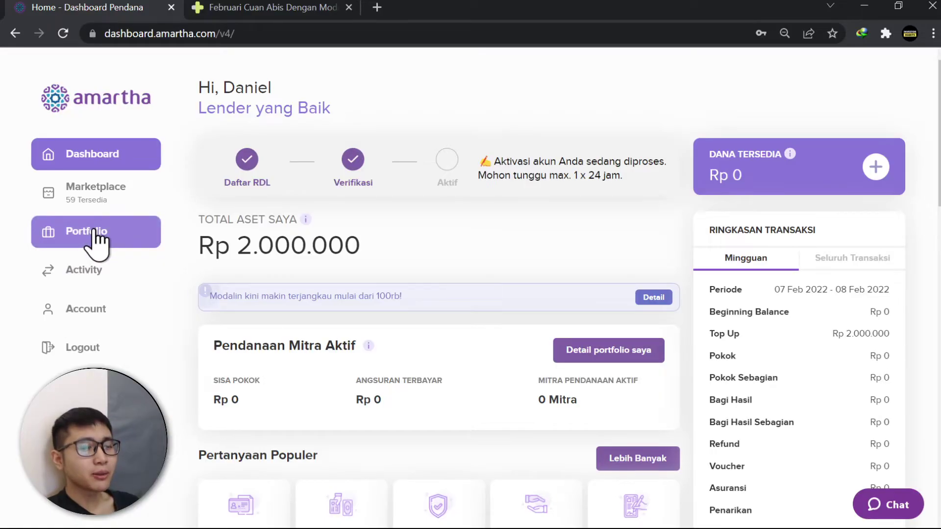
Examine the top-up and voucher entries in the February 2022 transaction history on the Activity page
click(84, 270)
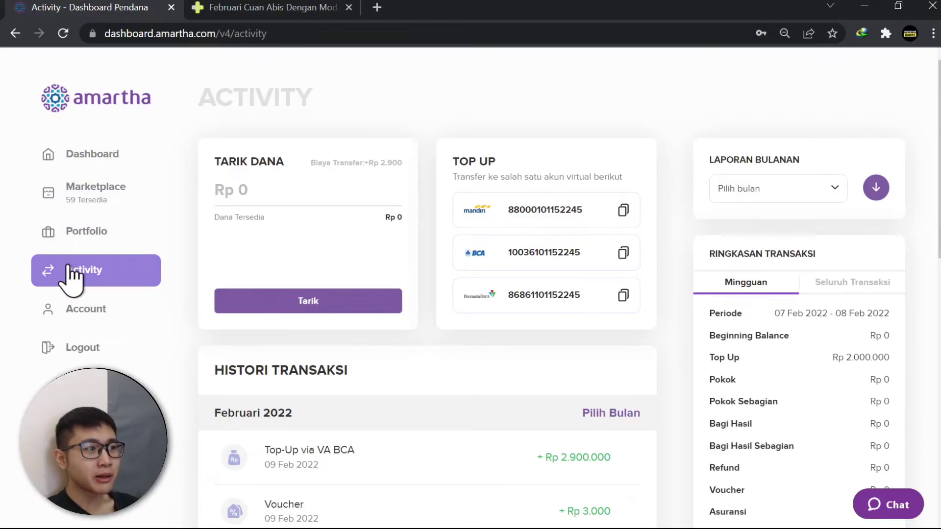
scroll(98, 270, down, 3)
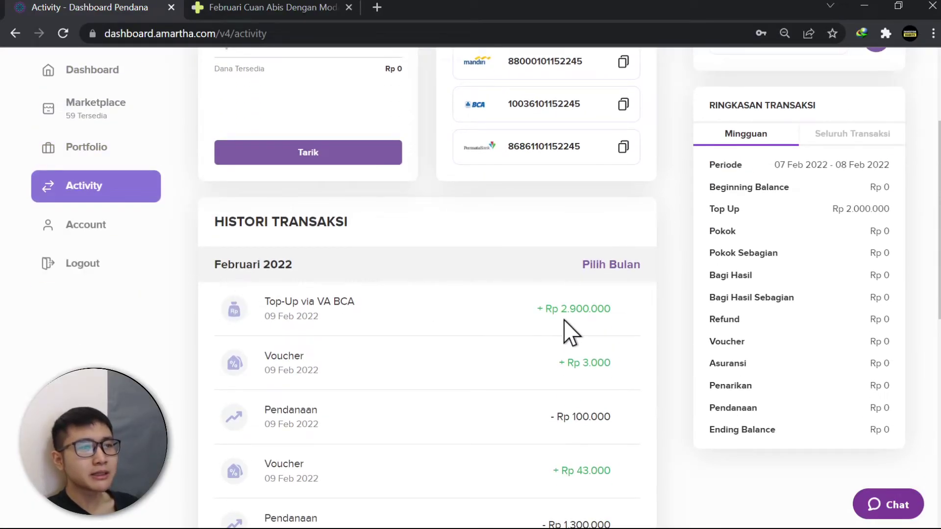
drag(543, 309, 616, 308)
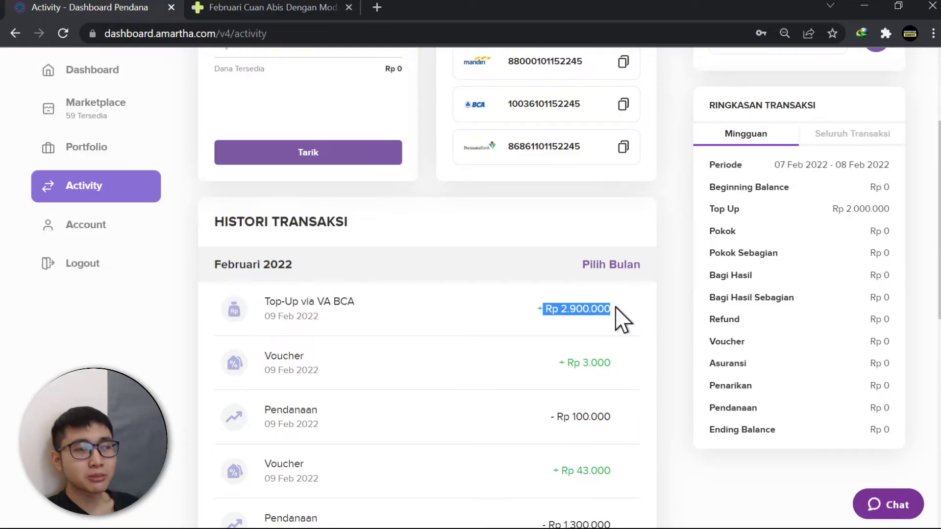
scroll(618, 314, down, 5)
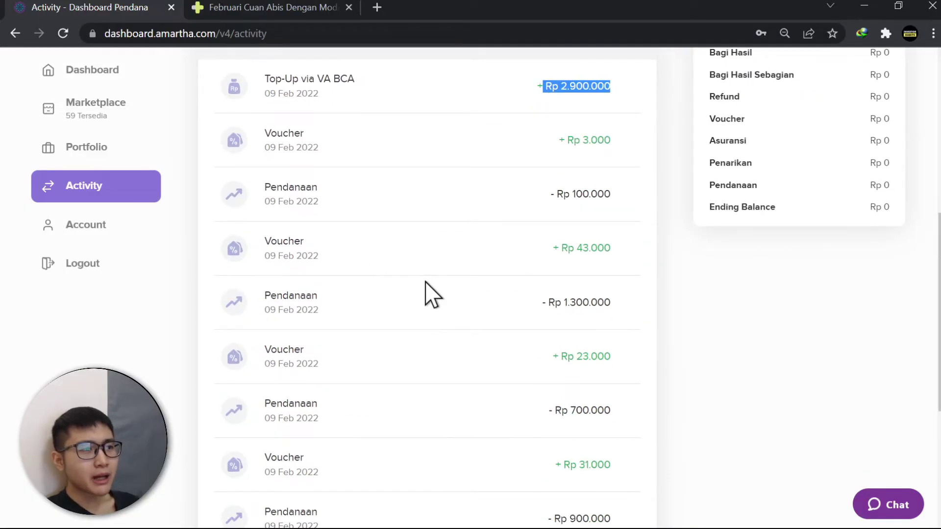
scroll(289, 375, down, 1)
scroll(319, 334, up, 4)
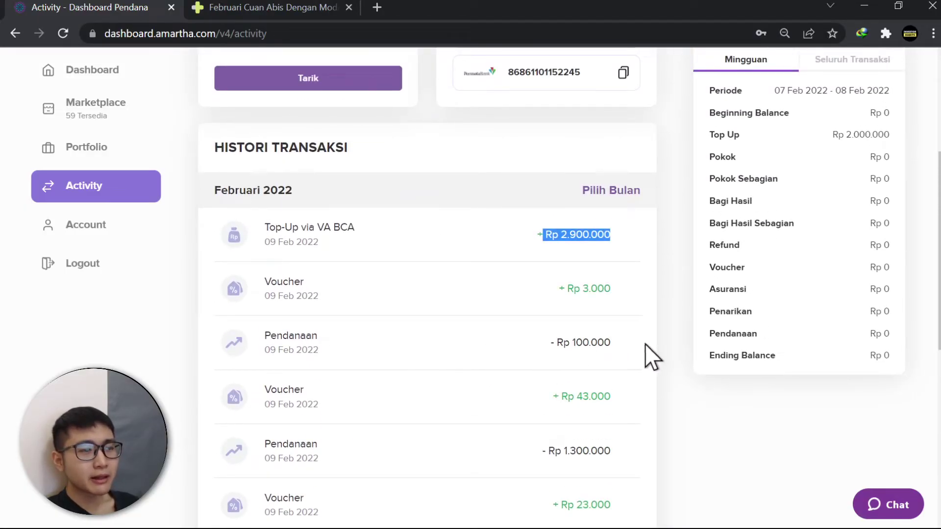
scroll(597, 300, down, 3)
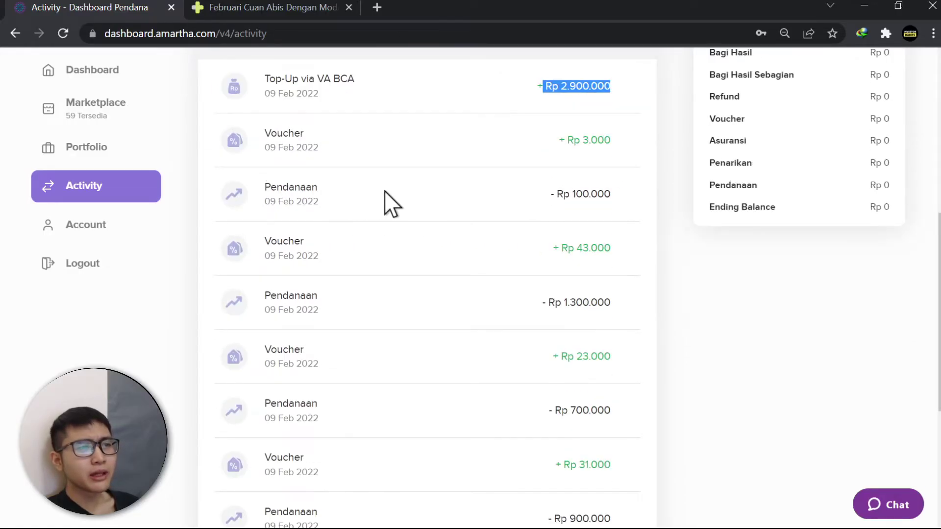
Check the amounts of the individual Pendanaan entries in the transaction history one by one
drag(597, 194, 668, 194)
double_click(596, 300)
scroll(627, 319, down, 2)
double_click(586, 336)
scroll(586, 363, down, 2)
double_click(590, 370)
scroll(445, 371, up, 5)
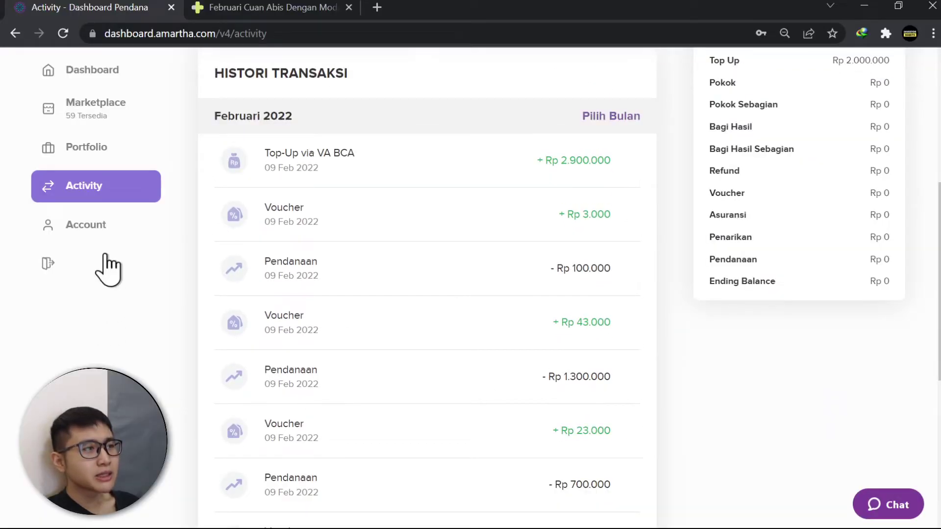
Open the portfolio and review the borrowers filtered by the Menunggu Penuh status with their funding amounts
click(99, 155)
scroll(414, 317, down, 5)
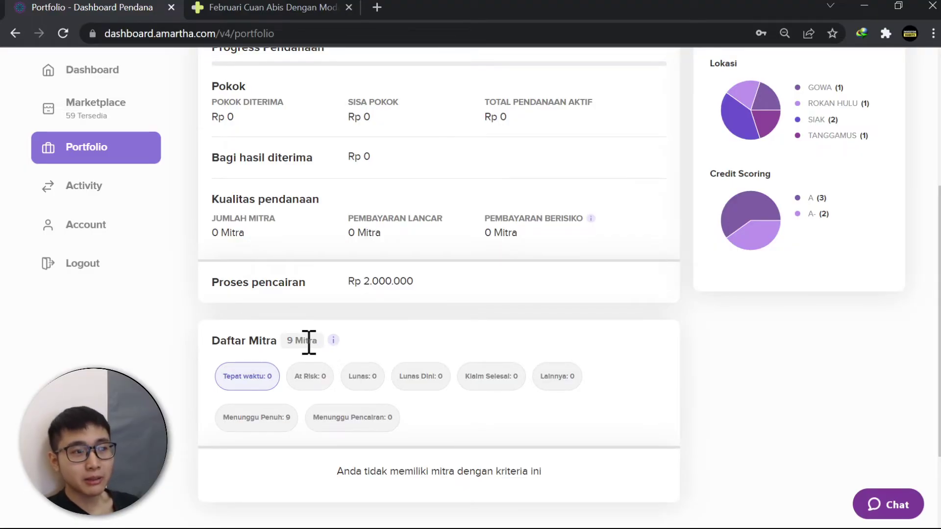
click(251, 424)
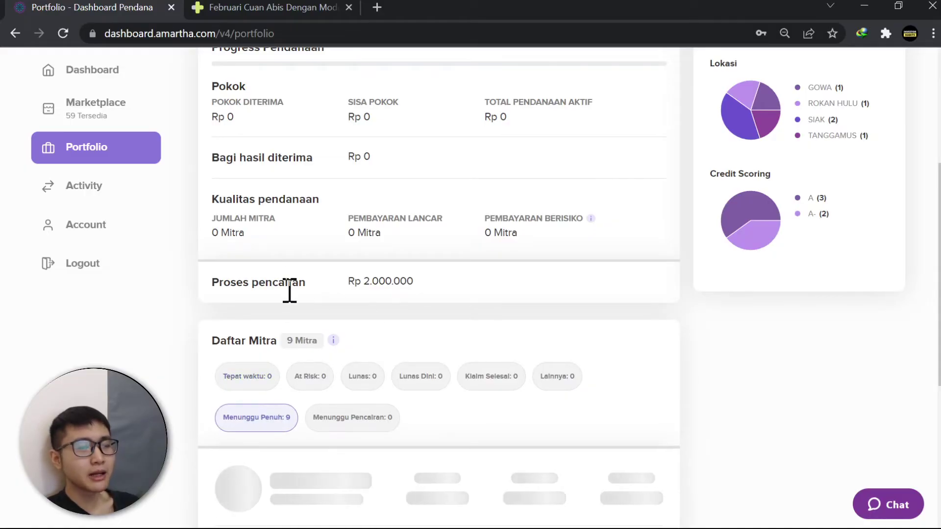
scroll(245, 283, down, 3)
scroll(315, 372, down, 5)
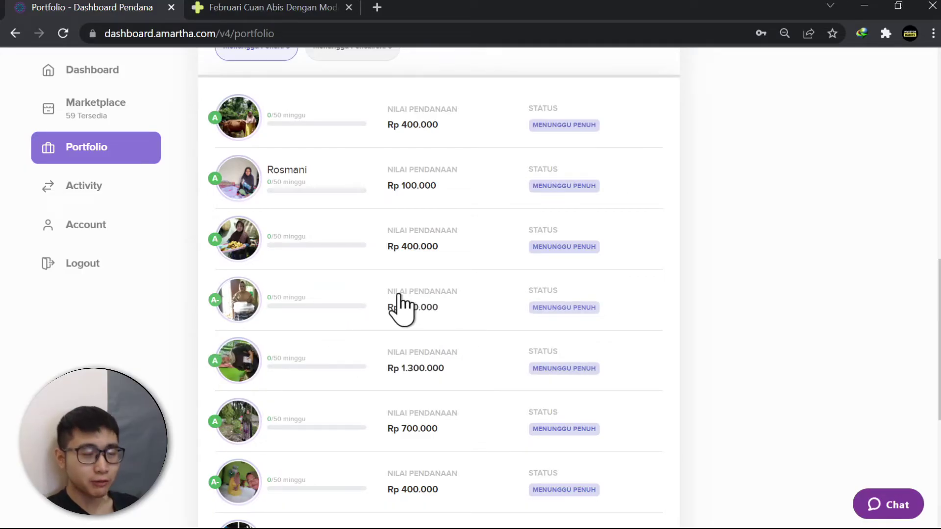
scroll(398, 294, up, 10)
Revisit the Activity page and review the promo article's terms on first funding, voucher code and minimum funding amount
click(116, 275)
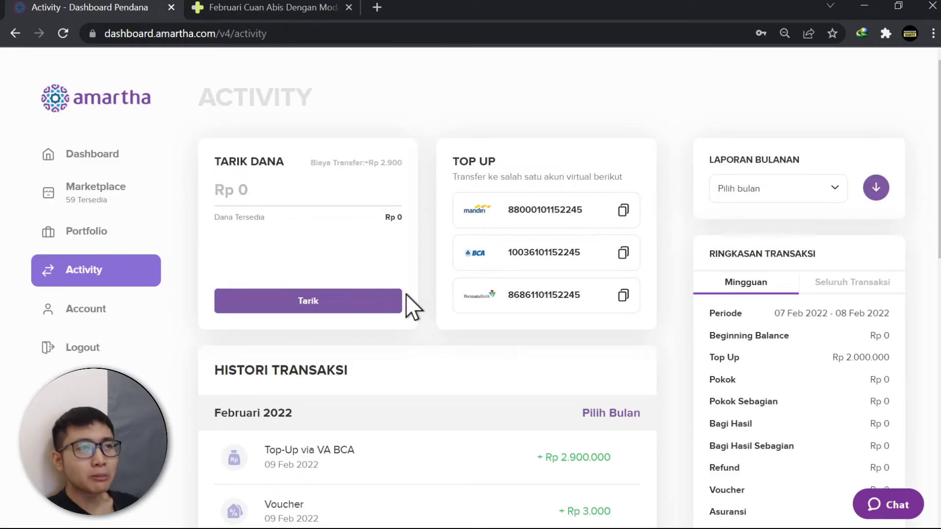
click(230, 7)
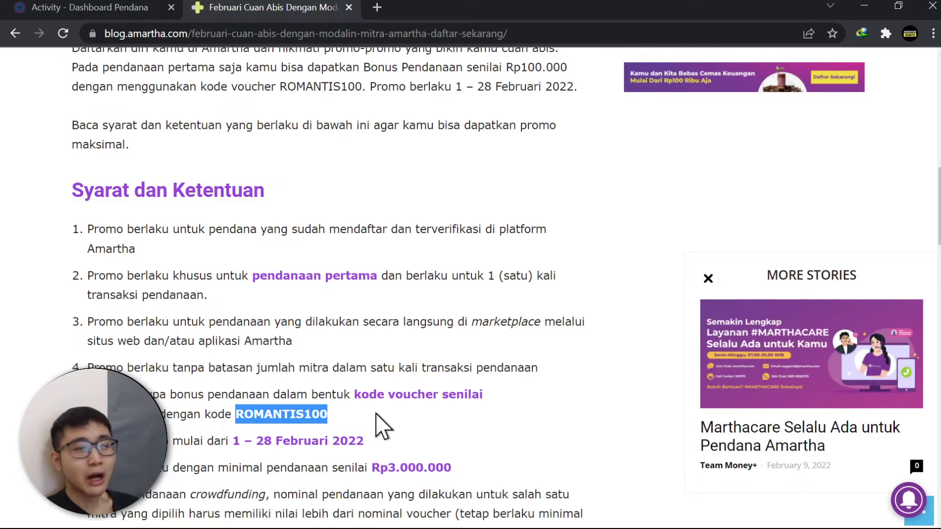
drag(291, 276, 333, 276)
drag(236, 414, 325, 417)
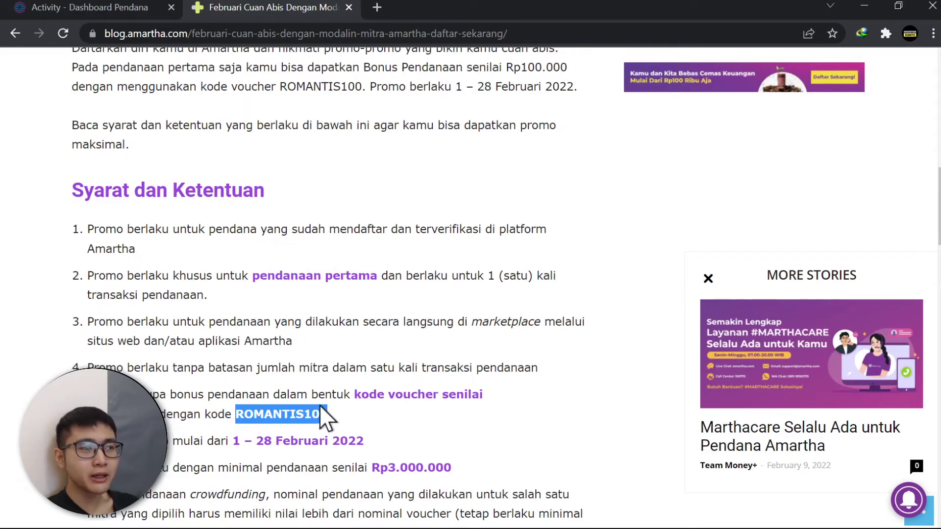
scroll(381, 280, down, 3)
drag(371, 319, 449, 319)
click(45, 9)
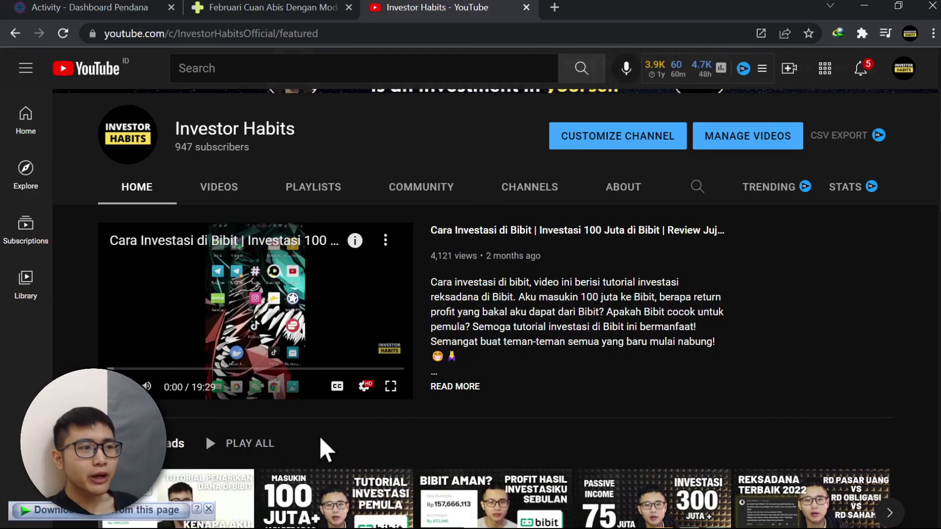
Look through the uploads and playlists on the Investor Habits YouTube channel's home page
scroll(323, 441, down, 1)
scroll(389, 347, down, 5)
scroll(301, 210, up, 8)
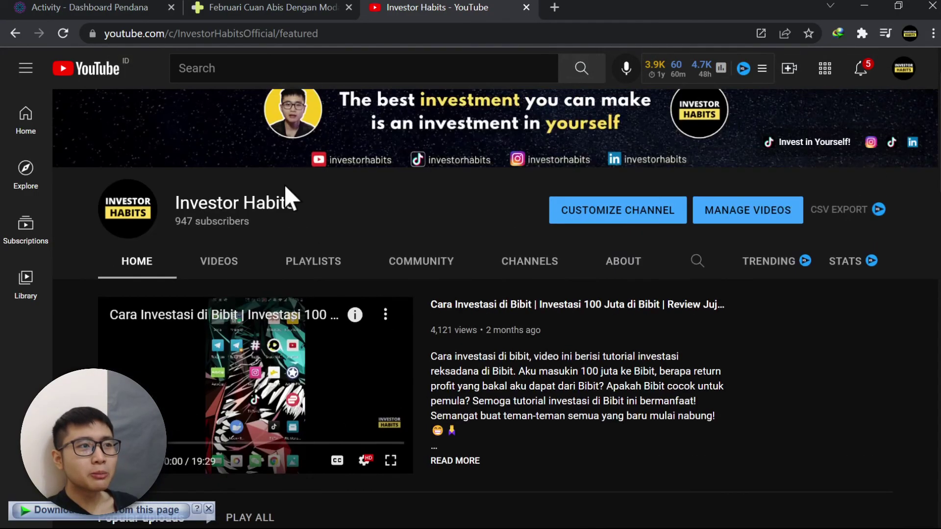
scroll(353, 204, down, 10)
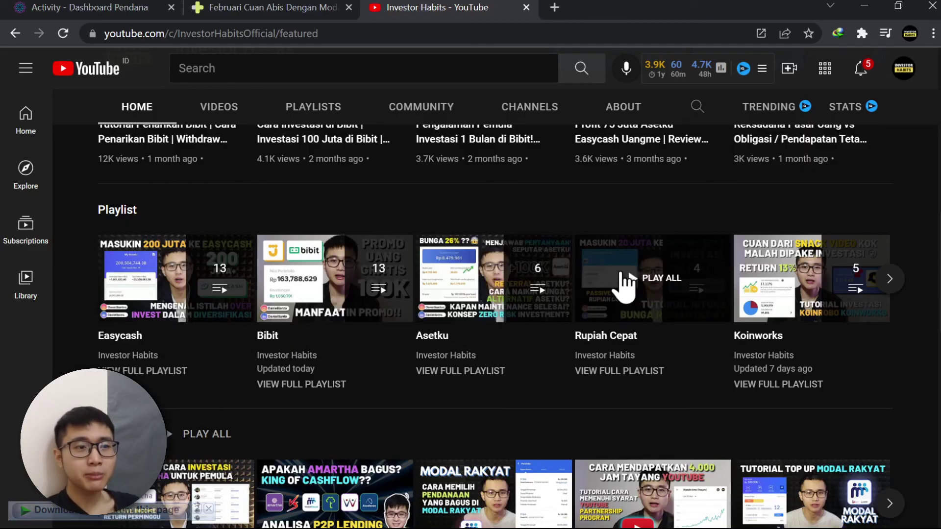
click(890, 279)
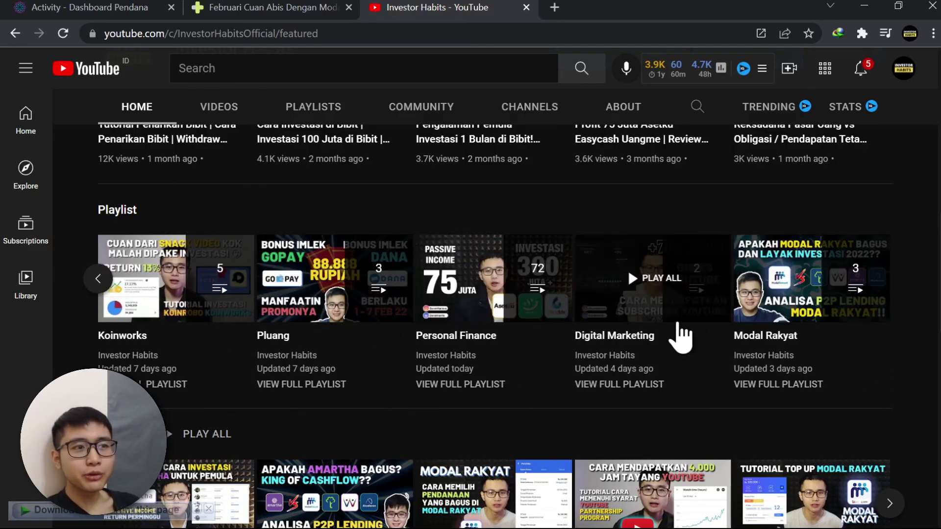
click(96, 289)
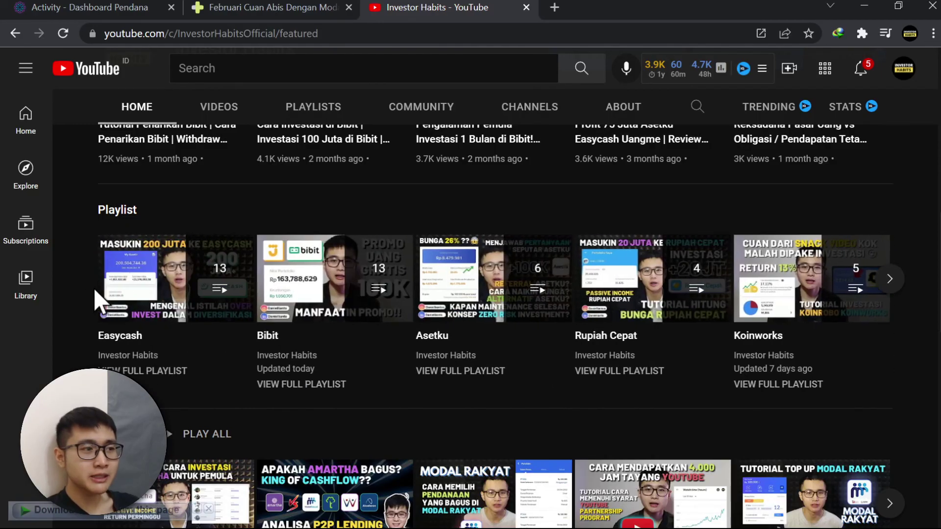